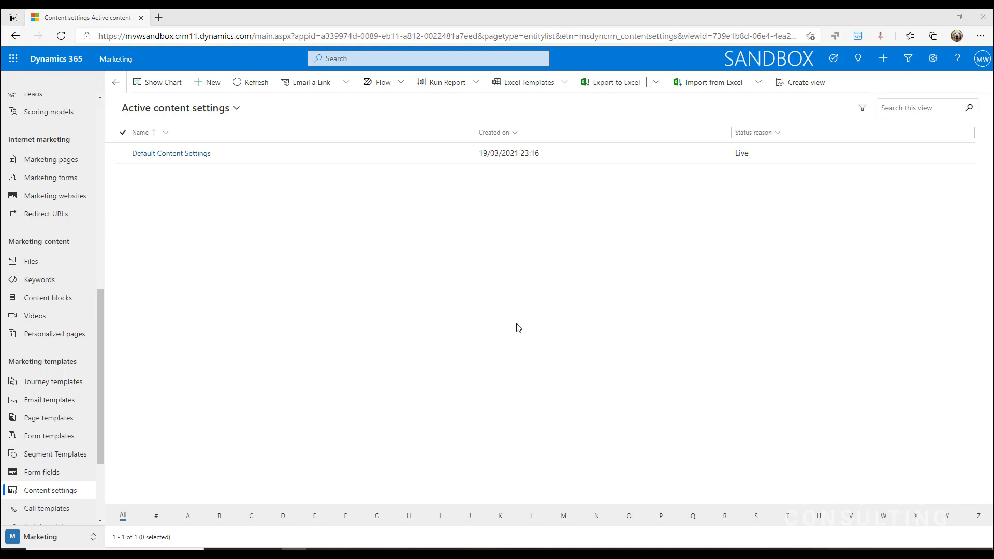
Reload the content settings list and open the Default Content Settings record
scroll(57, 414, down, 3)
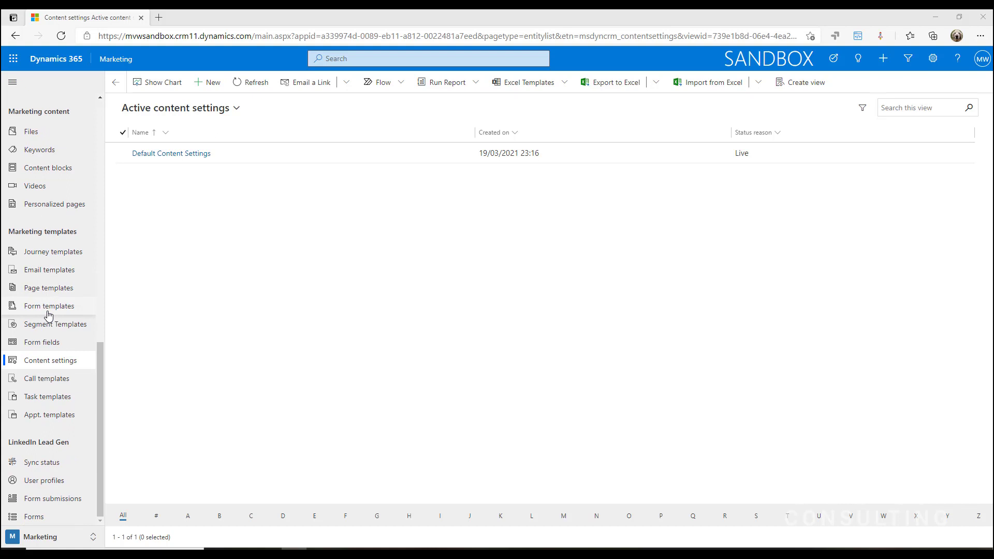
click(52, 363)
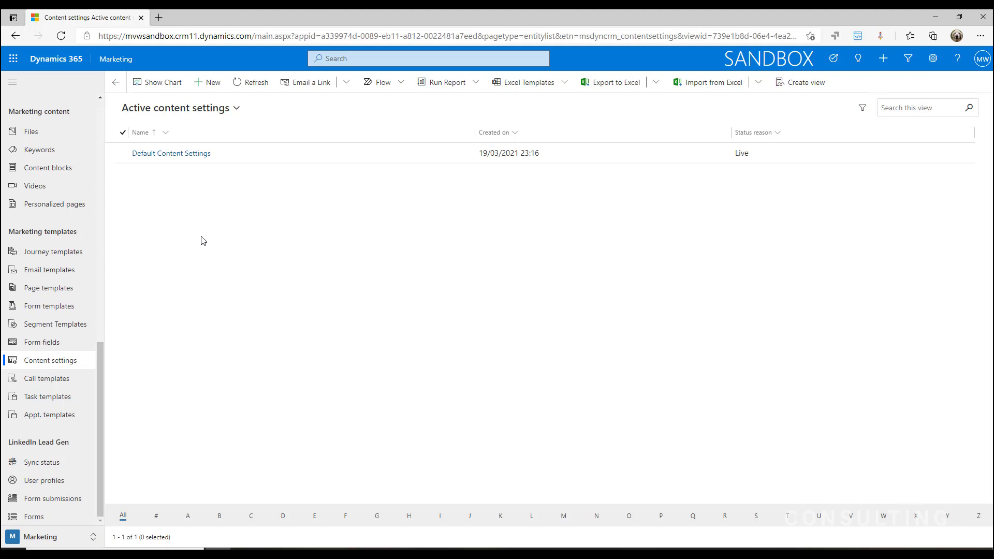
click(188, 154)
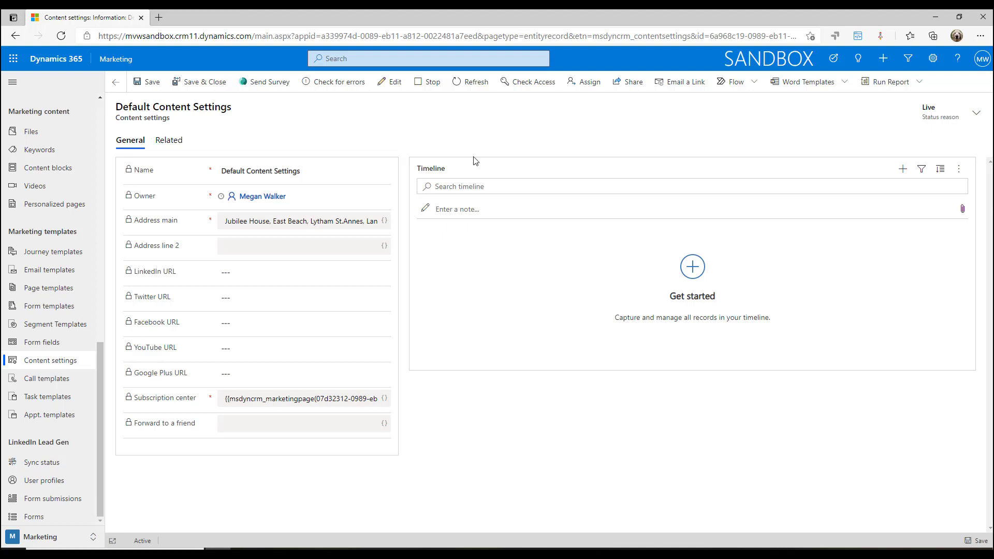
Put the live Default Content Settings record into edit mode and paste the LinkedIn URL
click(388, 83)
click(524, 350)
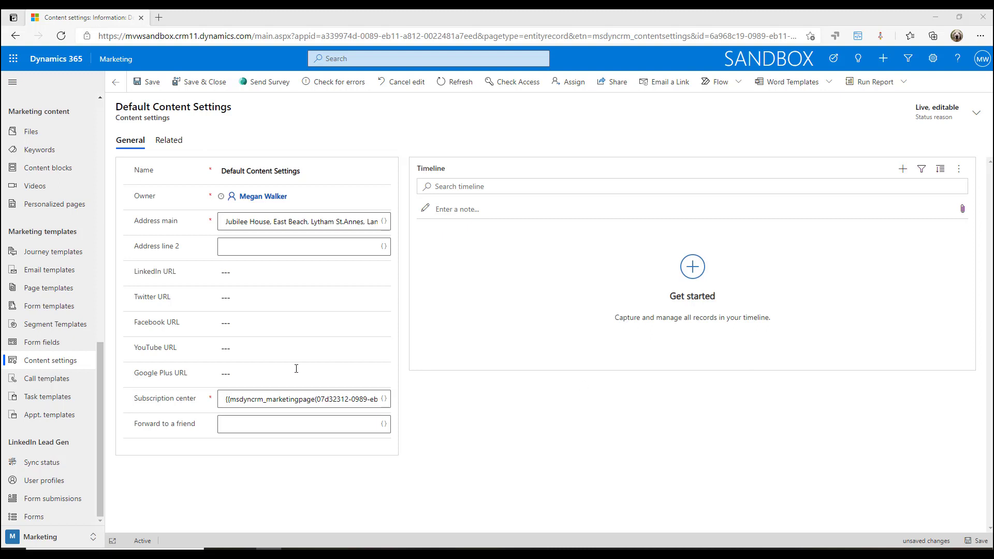
click(228, 272)
text(http://linkedin.com/in/meganwalker)
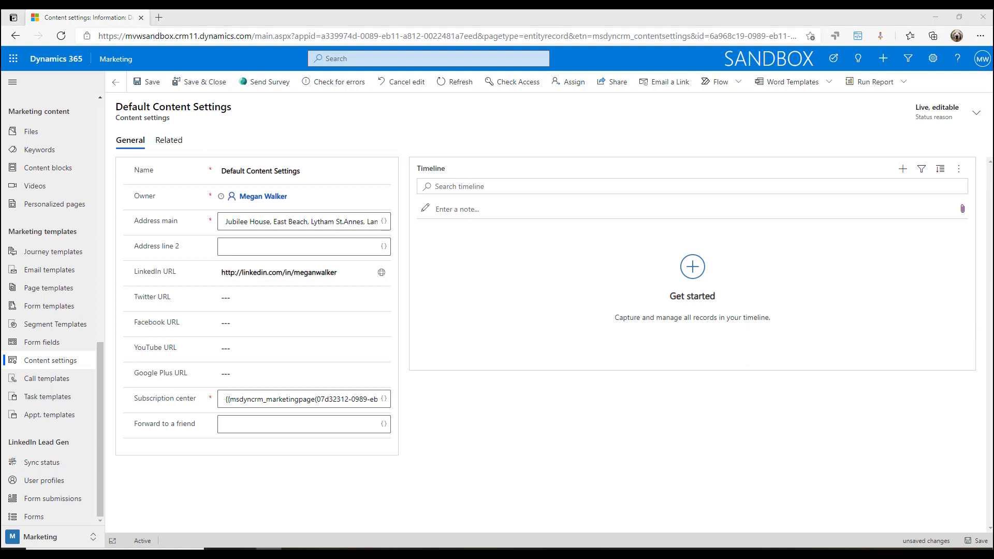
Paste the Twitter and YouTube URLs and review the Subscription center placeholder value
click(259, 298)
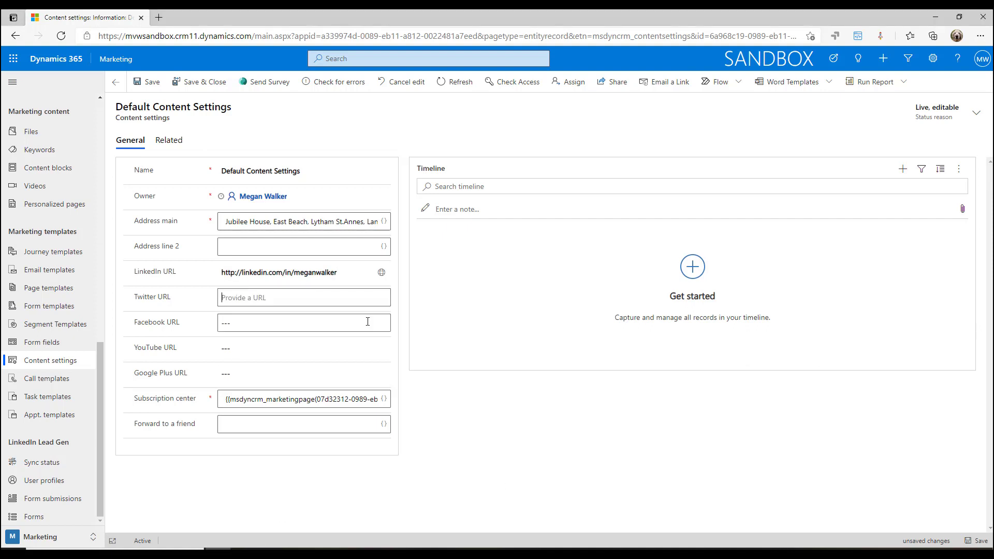
text(http://twitter.com/MeganVWalker)
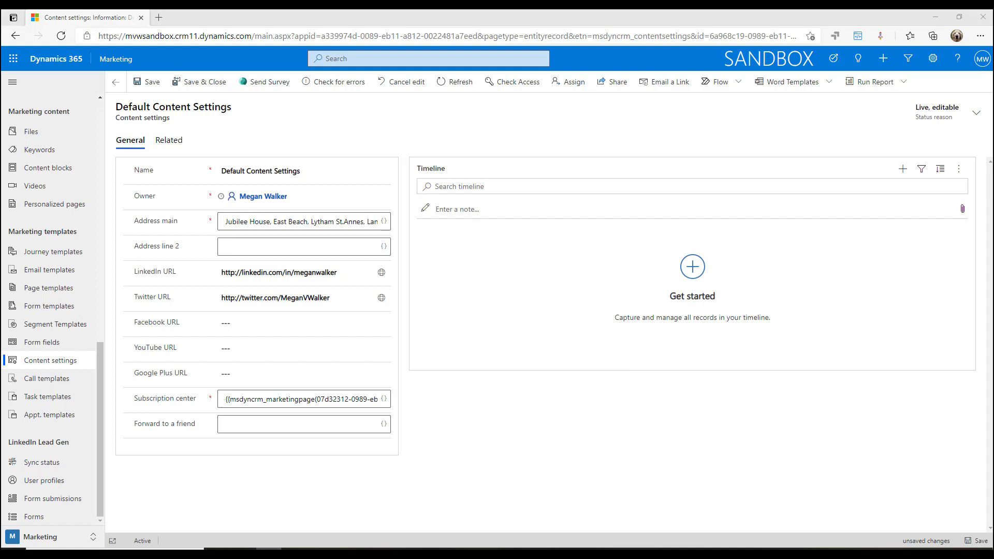
click(260, 349)
key(ctrl+v)
click(494, 410)
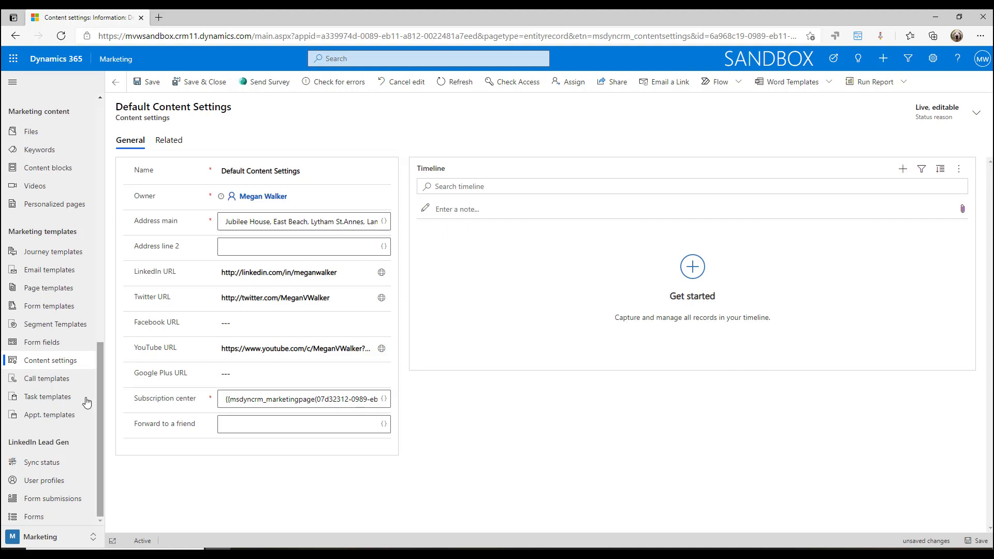
drag(226, 399, 514, 430)
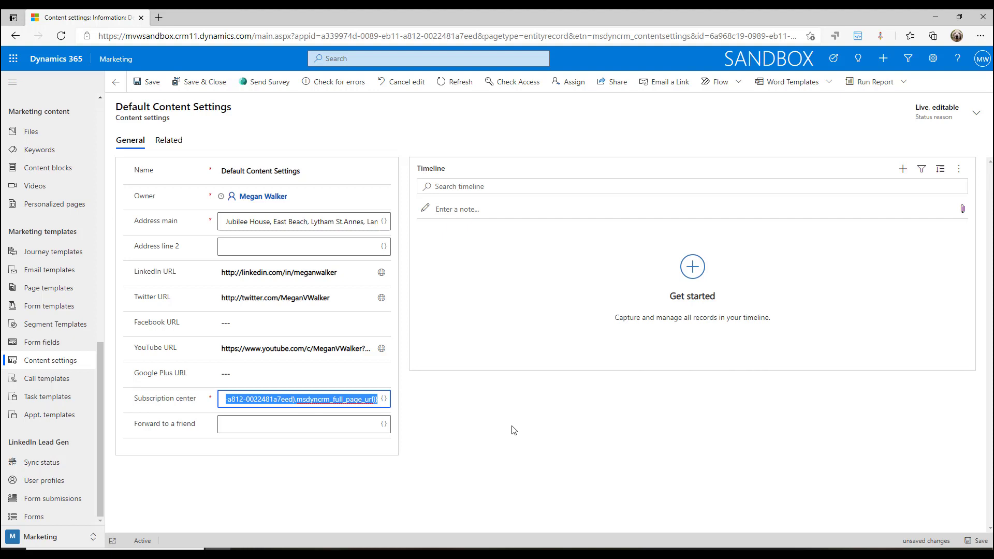
click(326, 424)
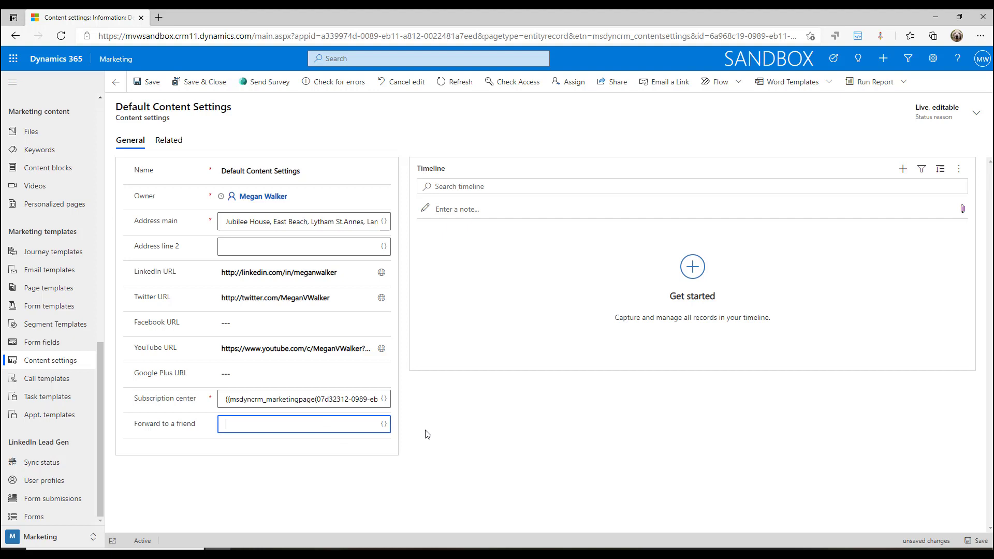
Start a static-content placeholder for the MarketingPage record Forward To Friend
click(383, 425)
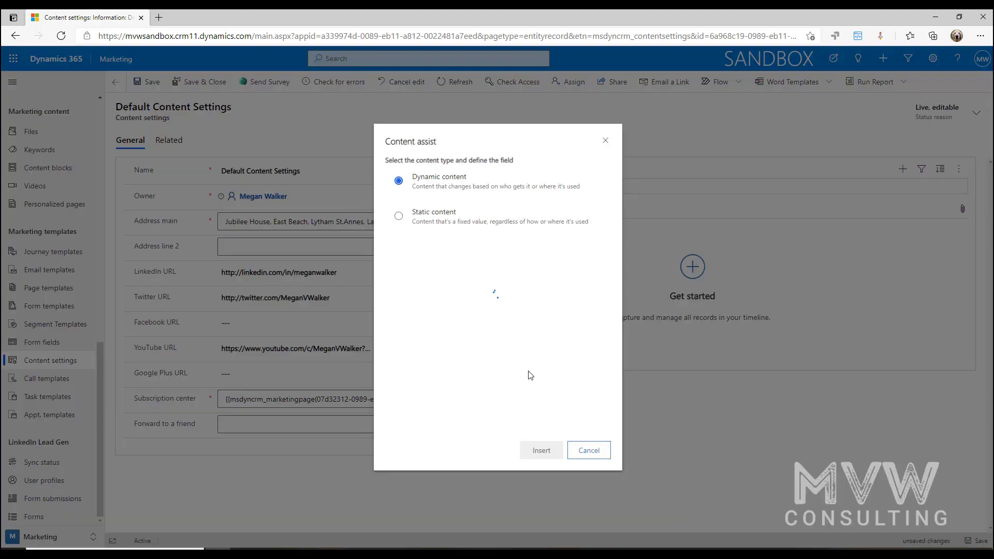
click(400, 235)
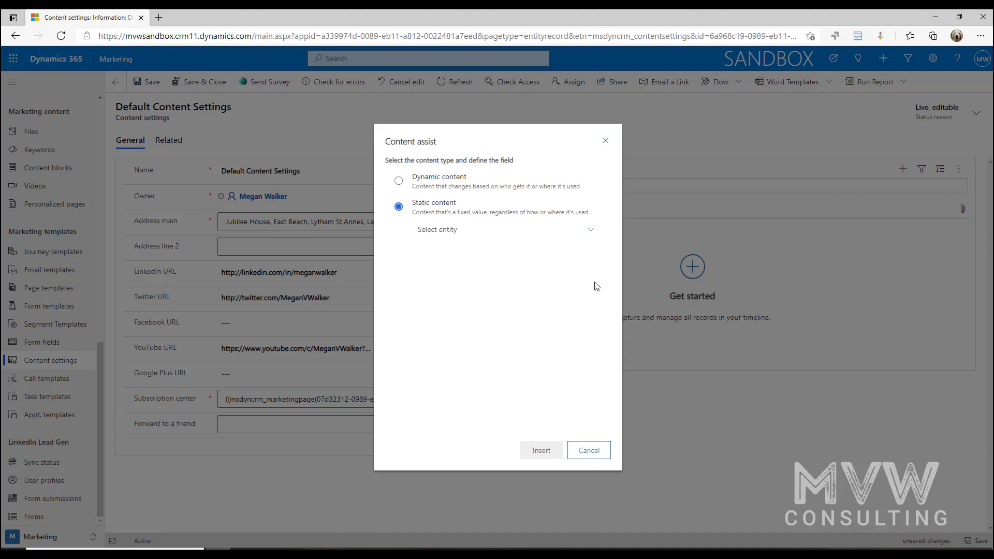
click(593, 236)
scroll(701, 337, down, 2)
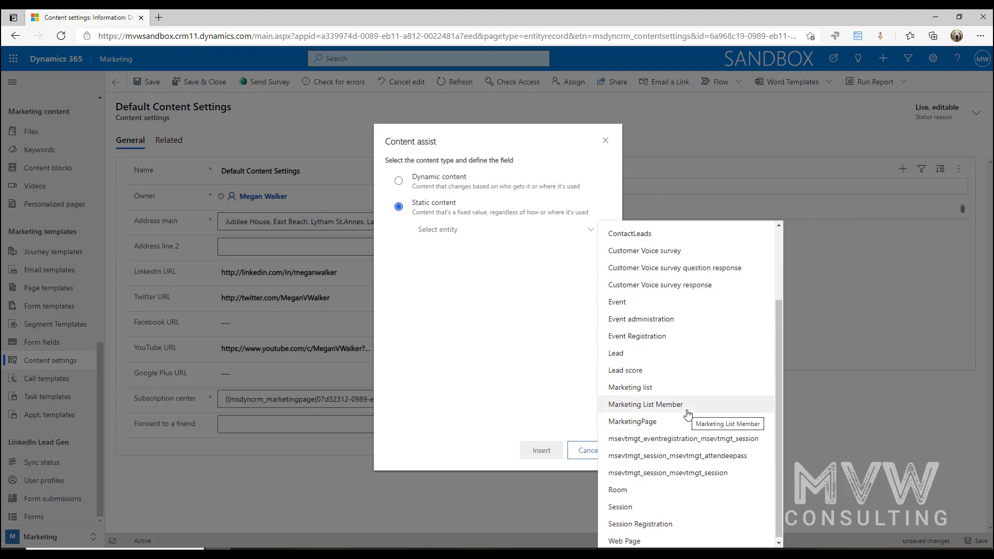
click(673, 423)
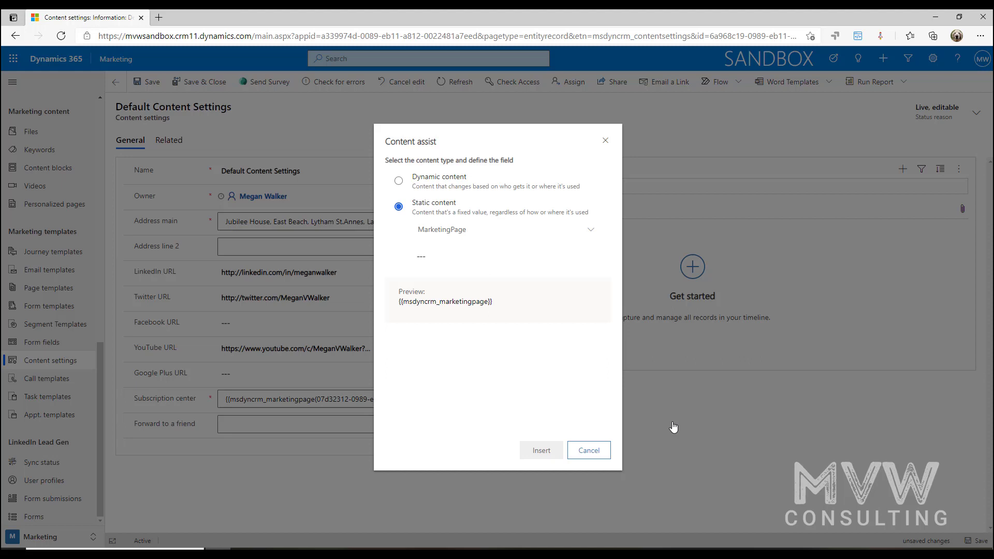
click(485, 255)
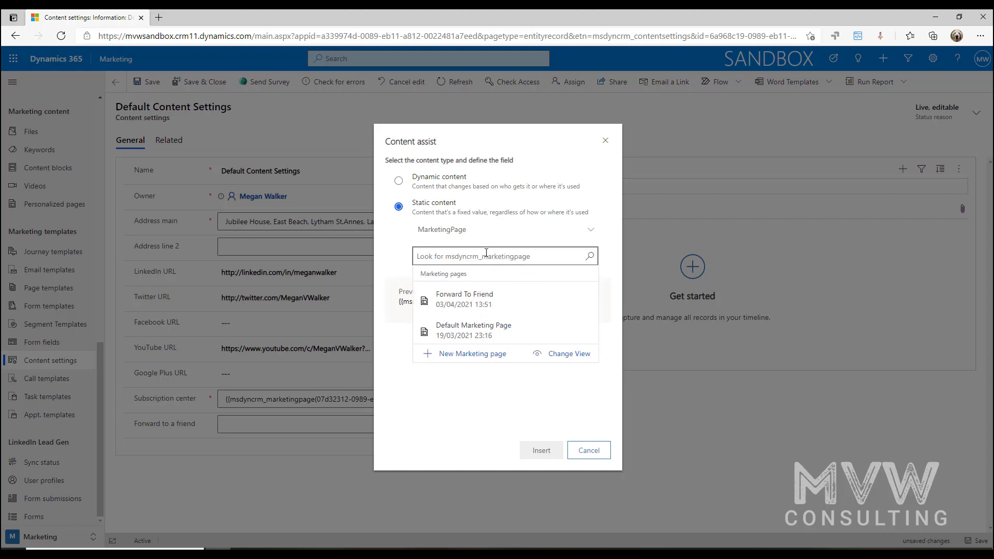
click(482, 339)
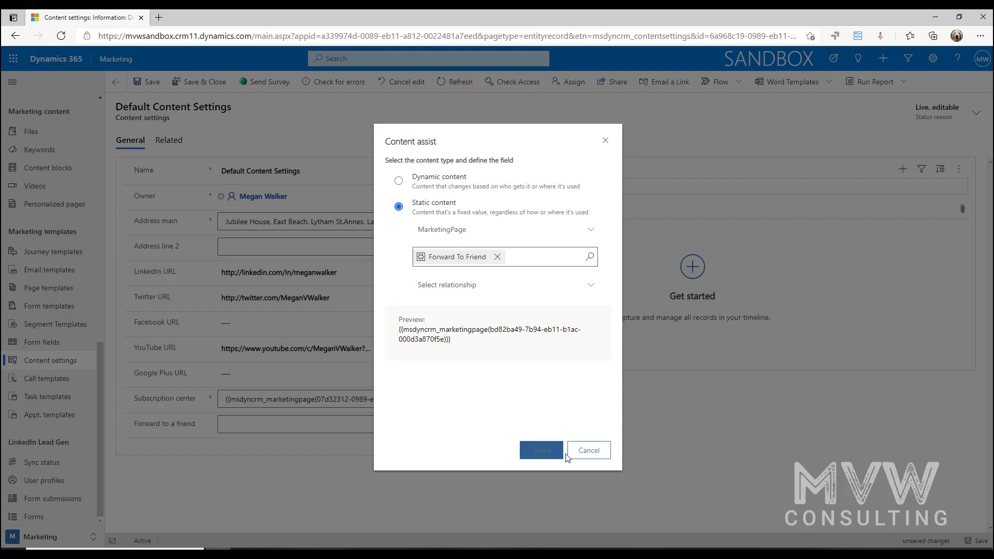
Choose No relationship and the FullPageUrl field, then insert the placeholder into Forward to a friend
click(589, 286)
click(557, 304)
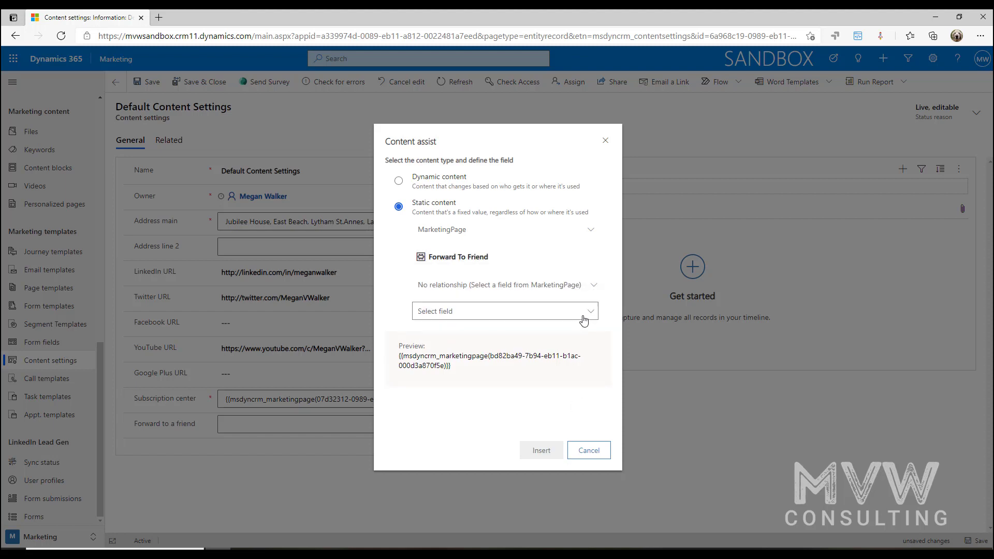
click(588, 312)
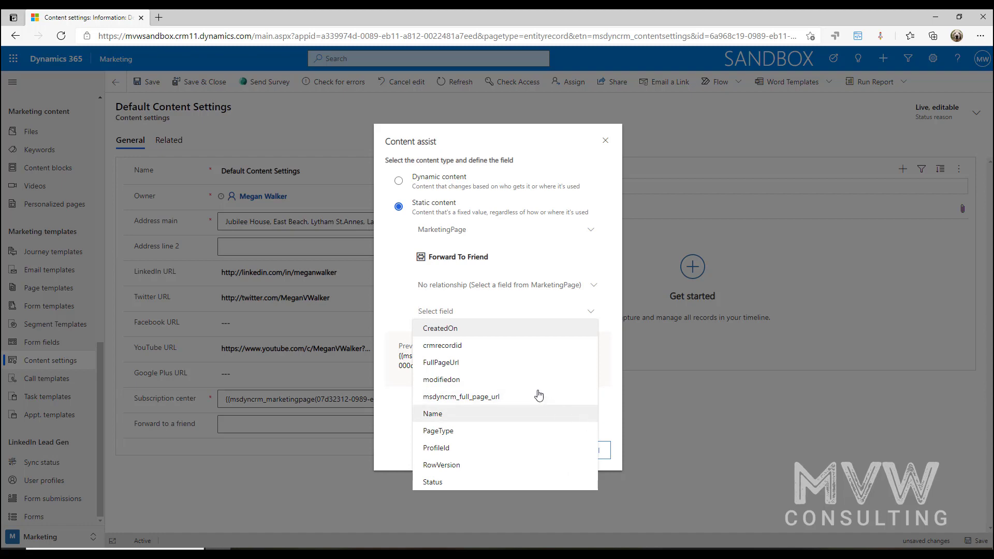
click(530, 364)
click(542, 451)
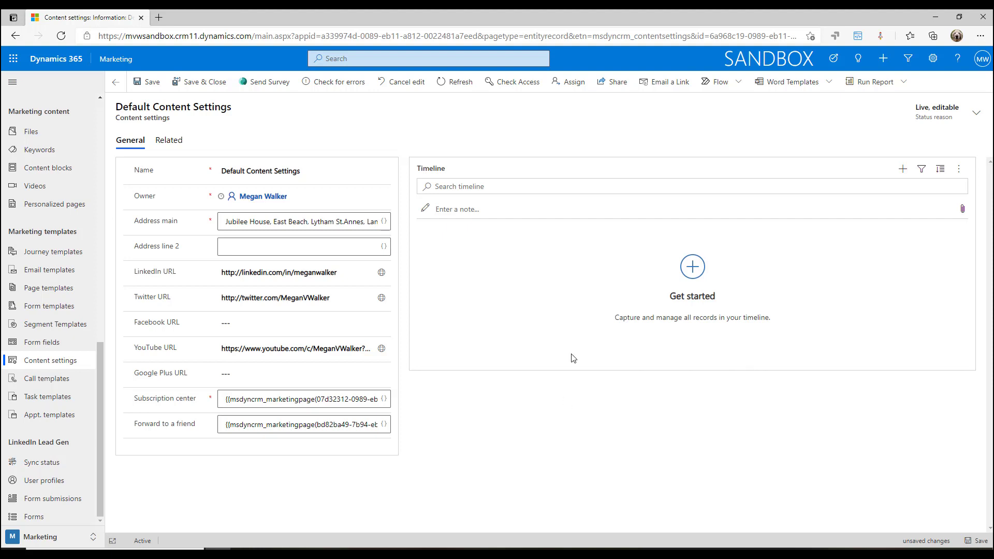
Save and close Default Content Settings so the list shows it as Going live
click(202, 82)
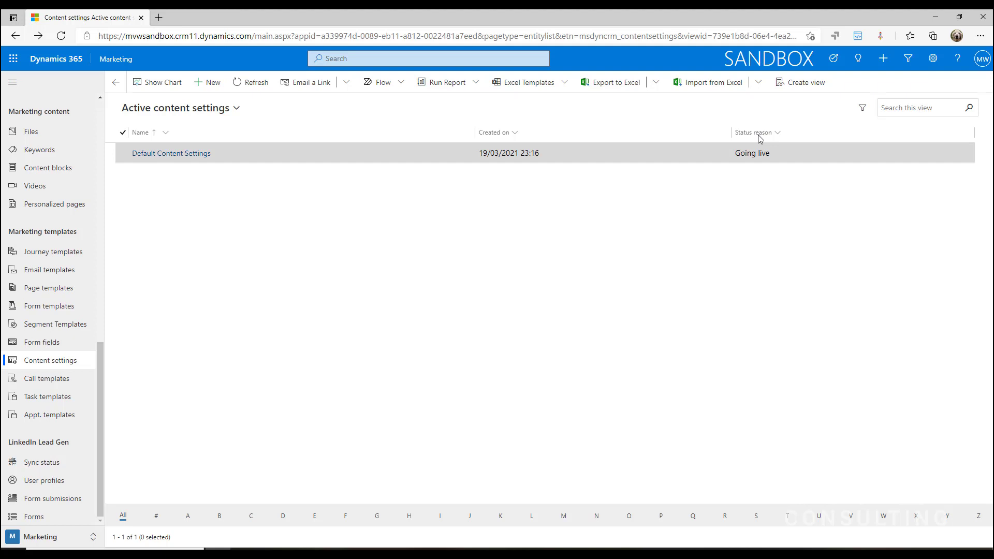
scroll(99, 238, up, 10)
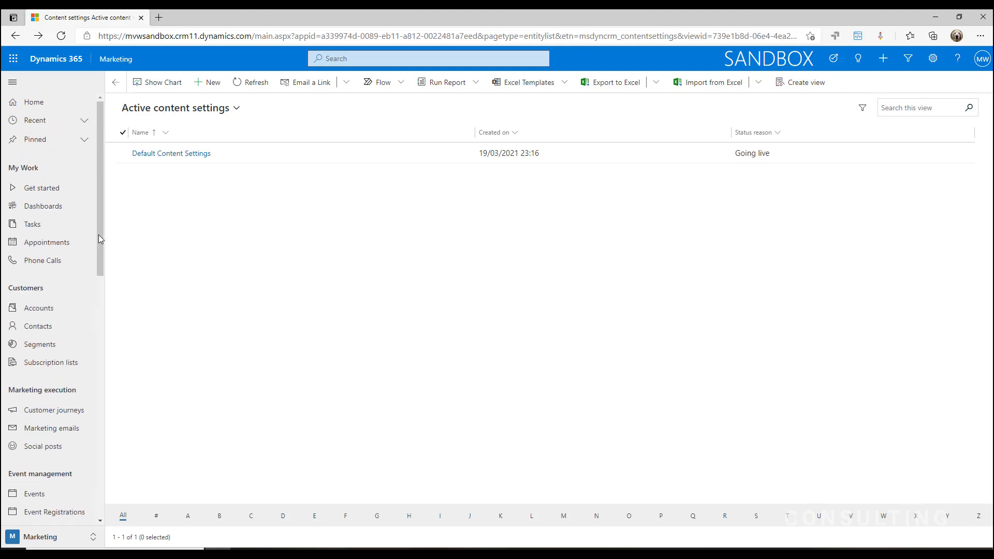
Open the Email 0xr (1 column newsletter) draft and select the footer address text
click(60, 429)
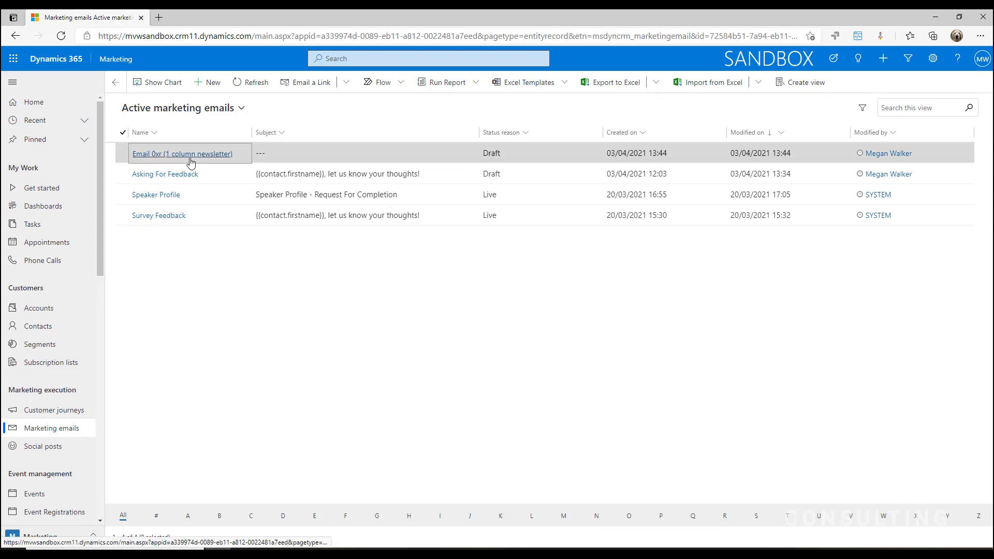
click(181, 154)
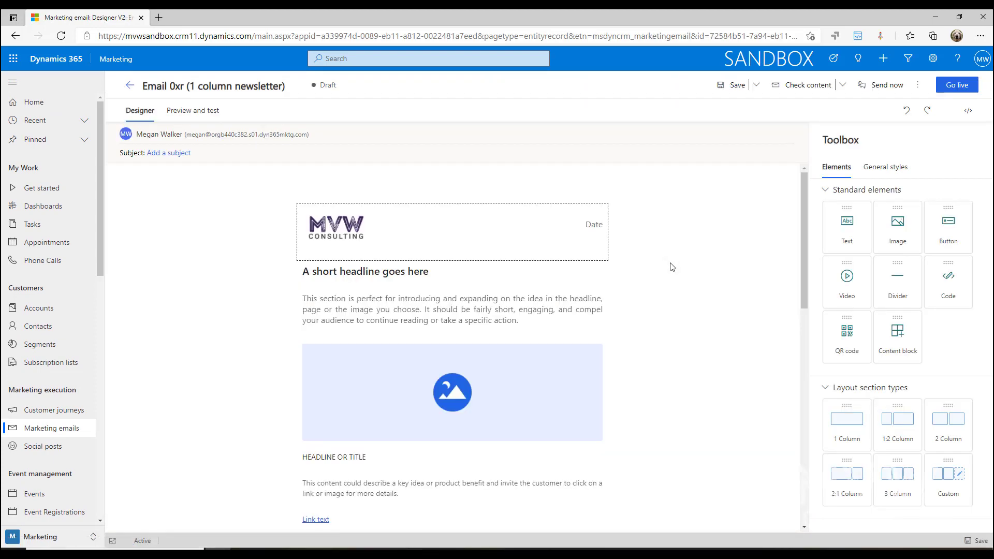
scroll(575, 264, down, 10)
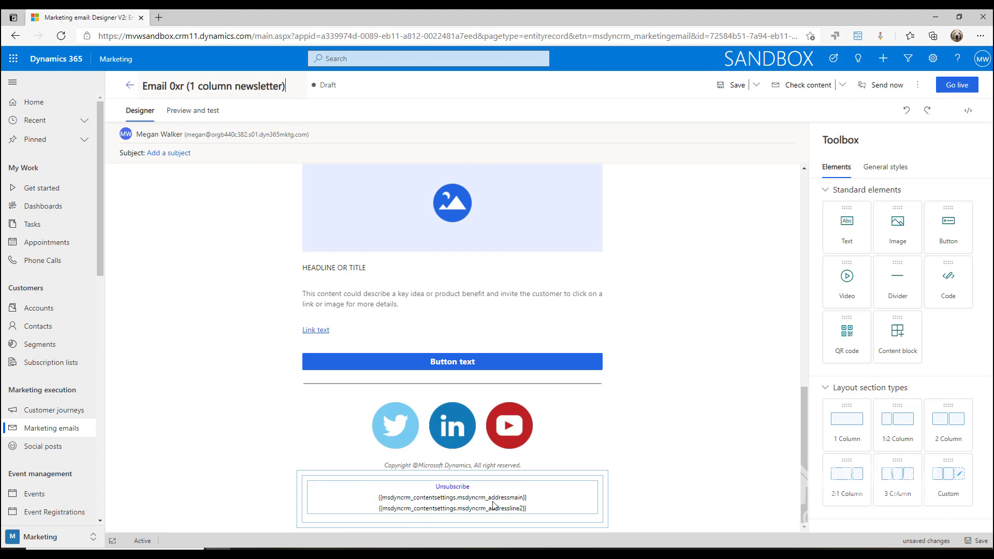
click(556, 514)
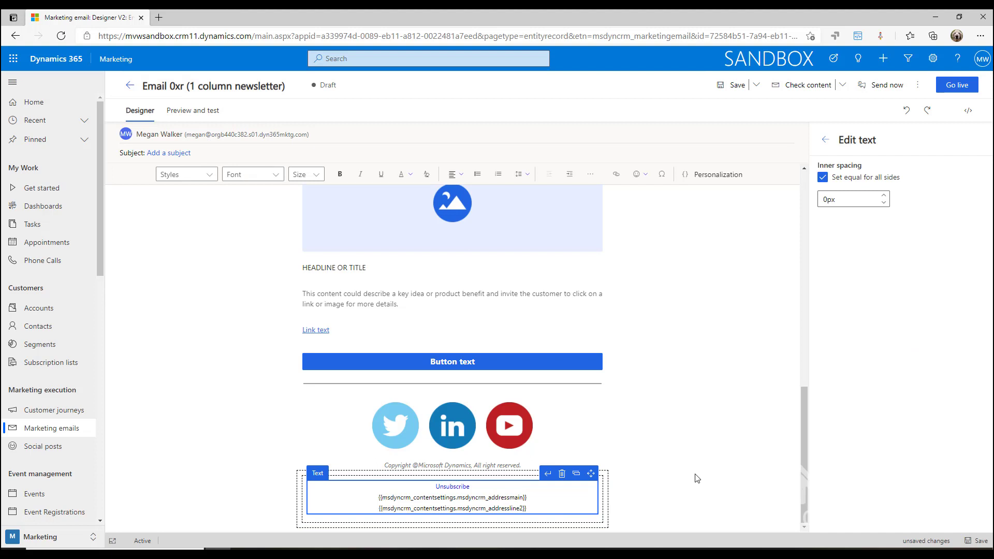
click(524, 508)
drag(527, 508, 379, 509)
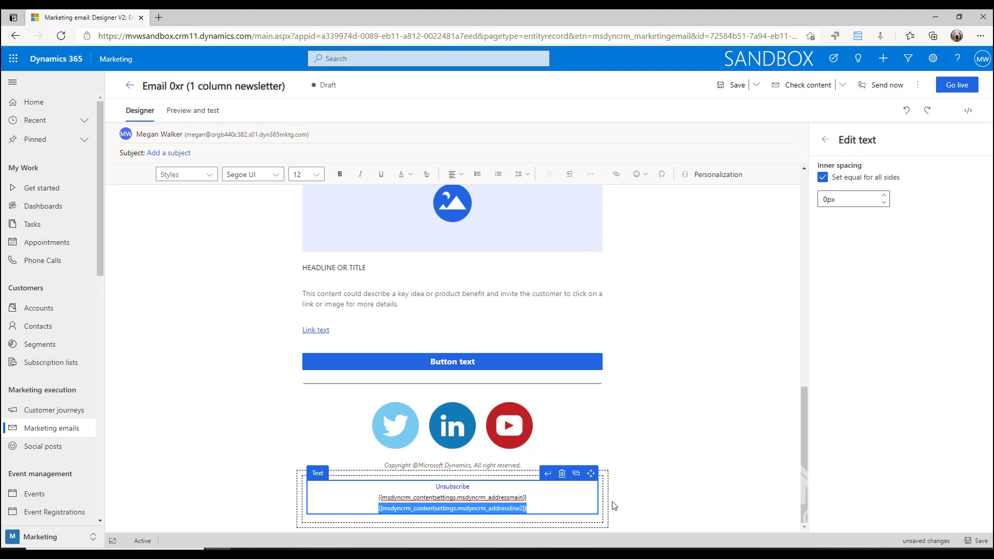
click(614, 505)
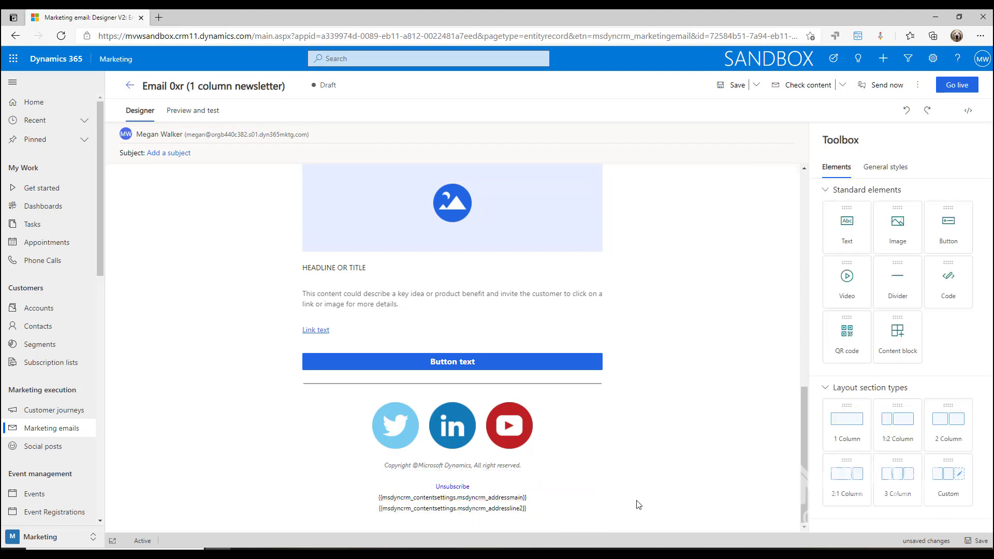
Delete the address line 2 and address main placeholder lines, leaving only Unsubscribe
click(499, 489)
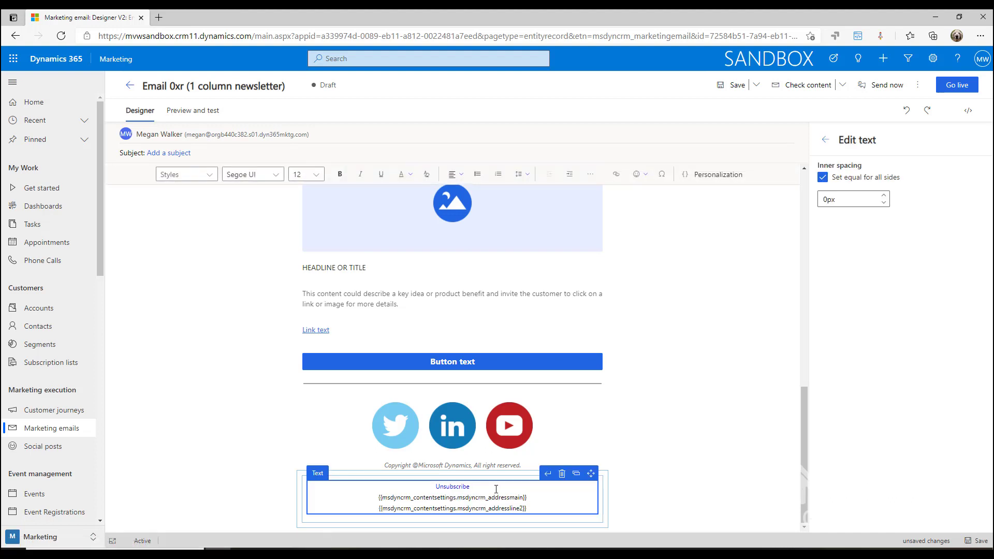
click(495, 488)
drag(542, 509, 375, 508)
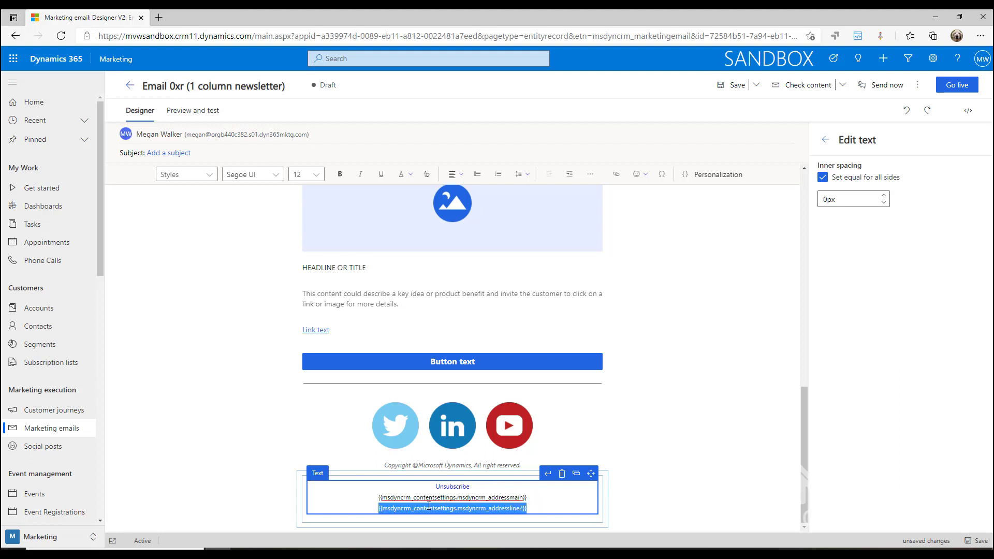
key(BackSpace)
drag(535, 497, 371, 497)
key(BackSpace)
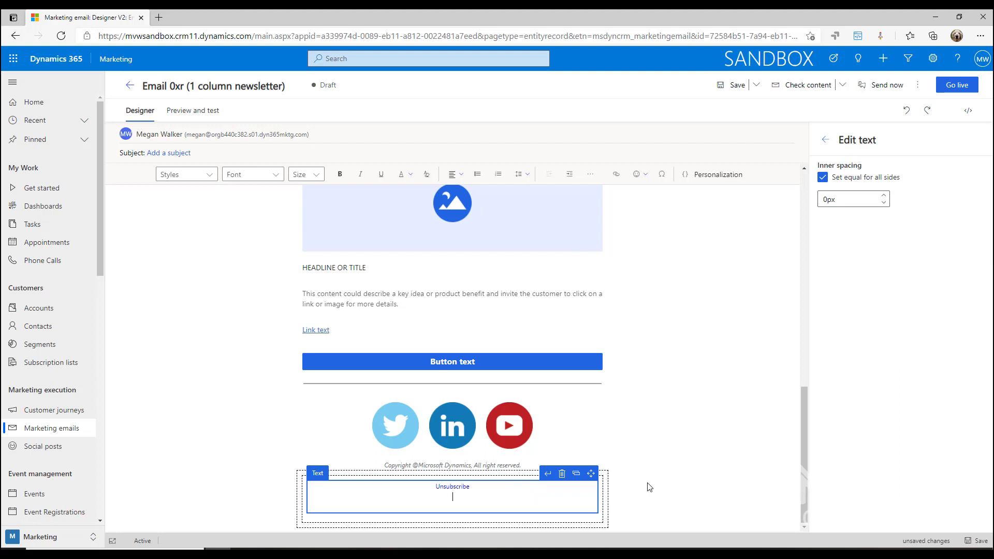
click(649, 487)
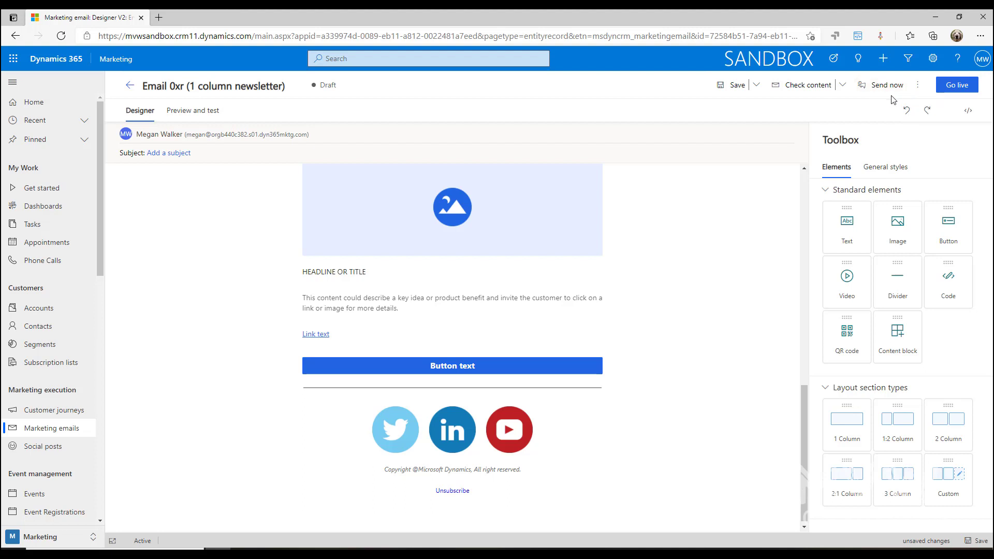
Save the email and run Check for errors, which flags the missing legal physical address
click(757, 87)
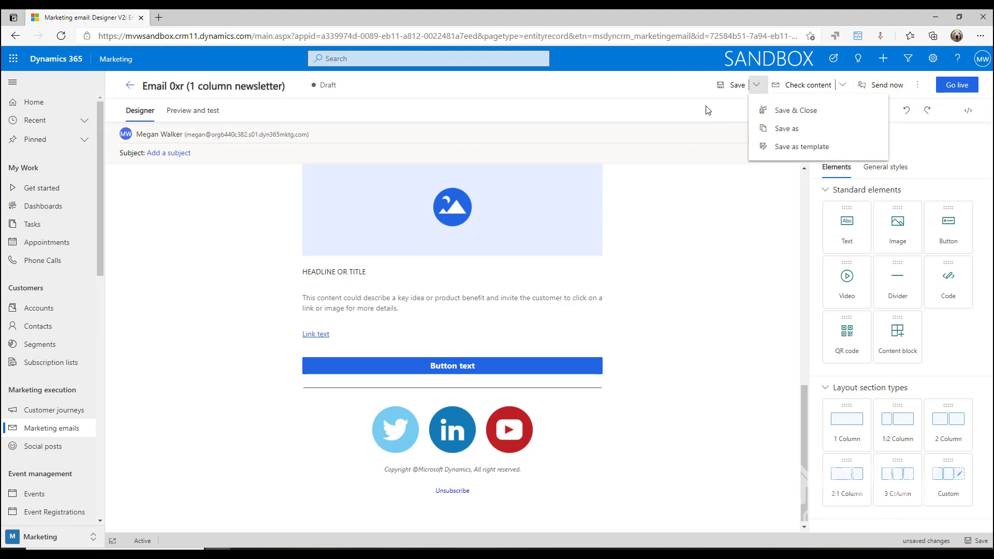
click(732, 86)
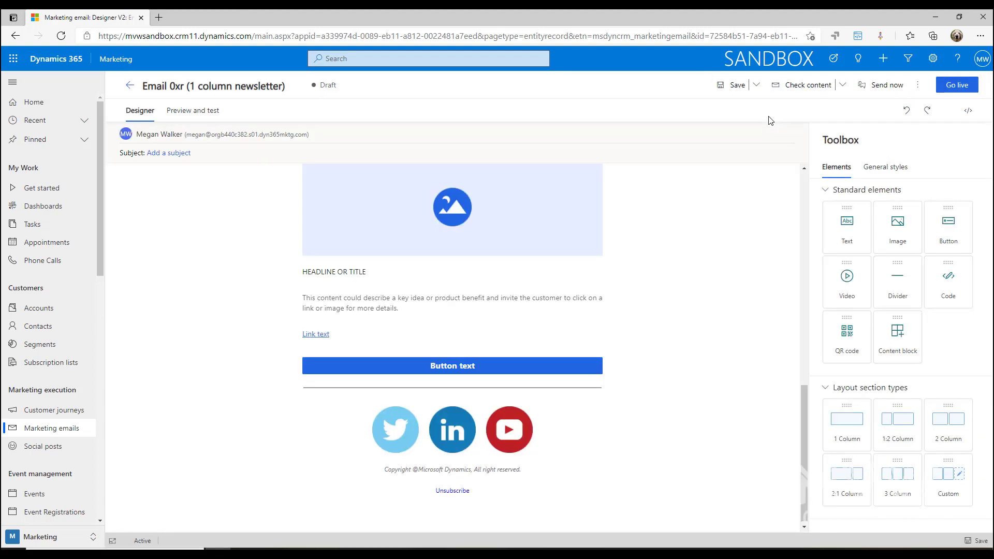
click(918, 86)
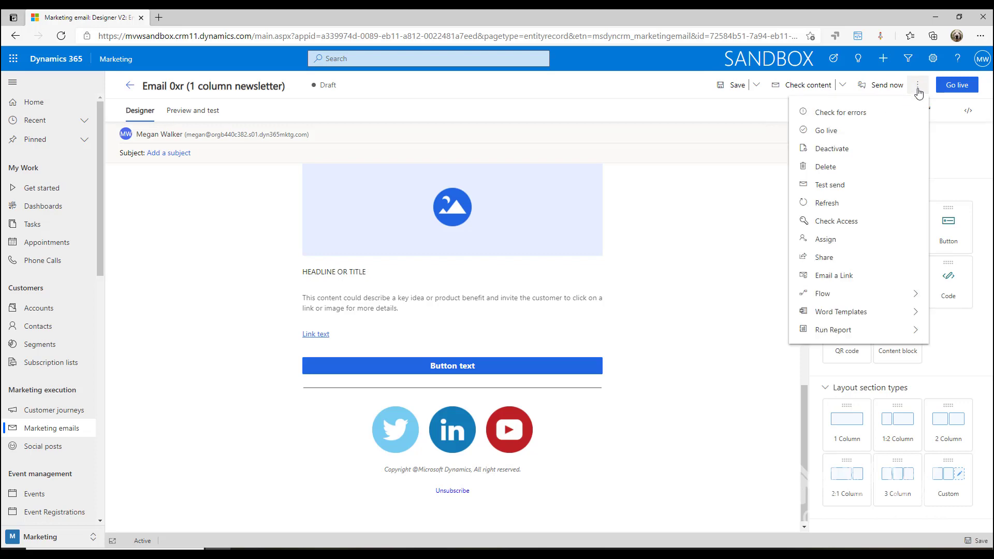
click(836, 112)
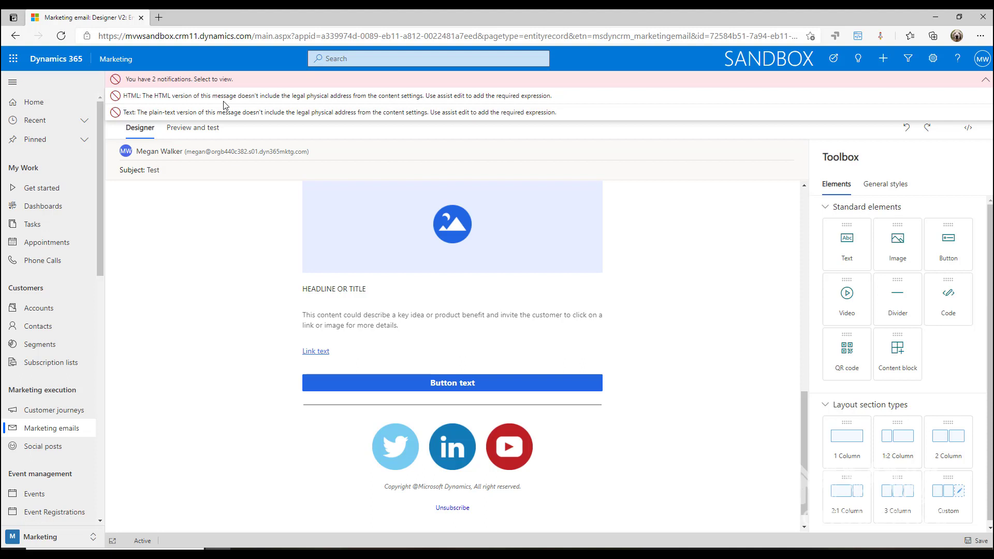
scroll(577, 439, down, 1)
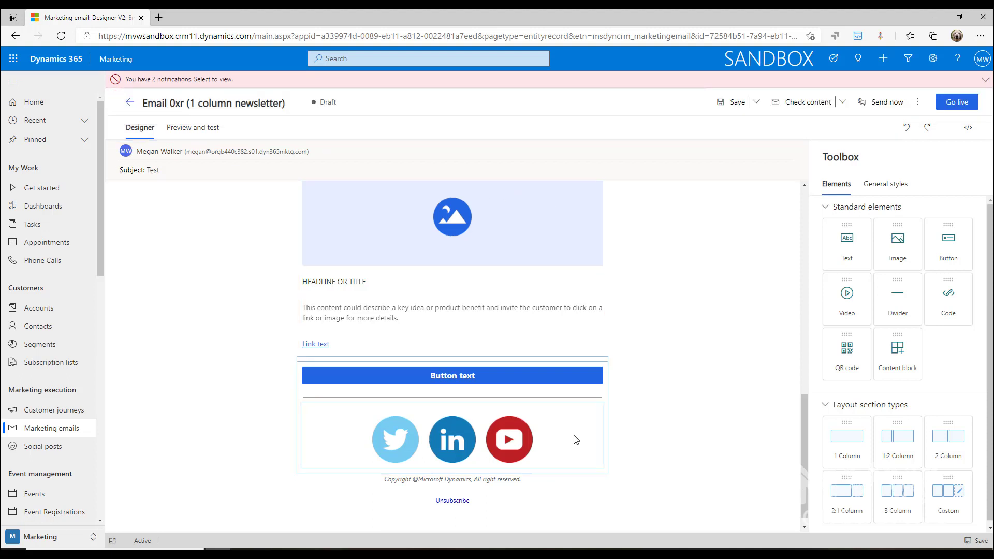
On a new line below Unsubscribe, insert the ContentSettings AddressMain placeholder with No relationship
click(513, 489)
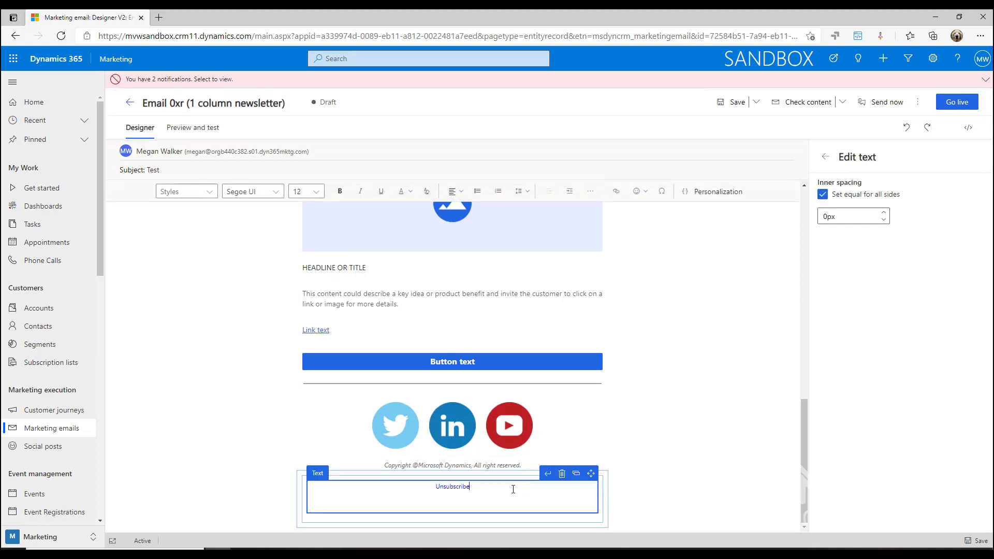
key(Return)
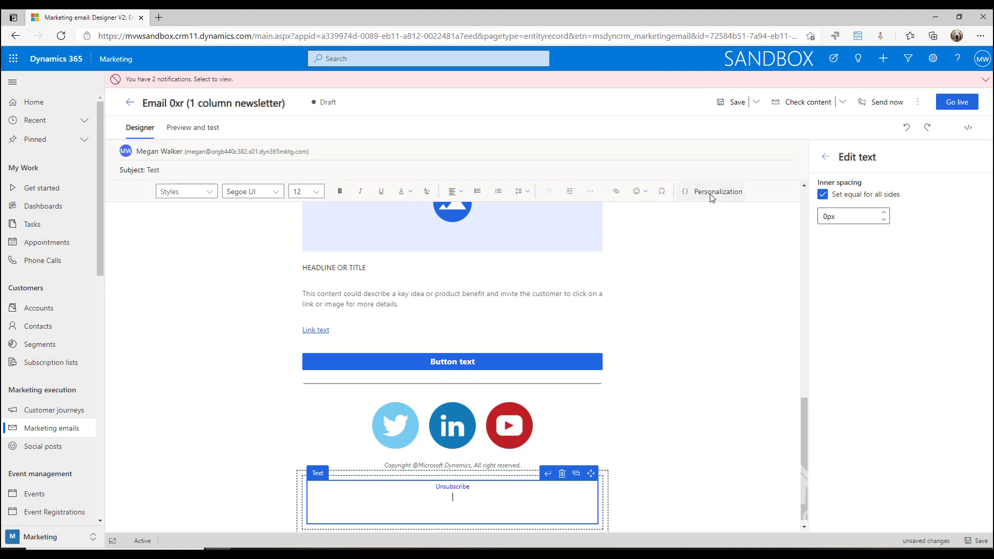
click(702, 194)
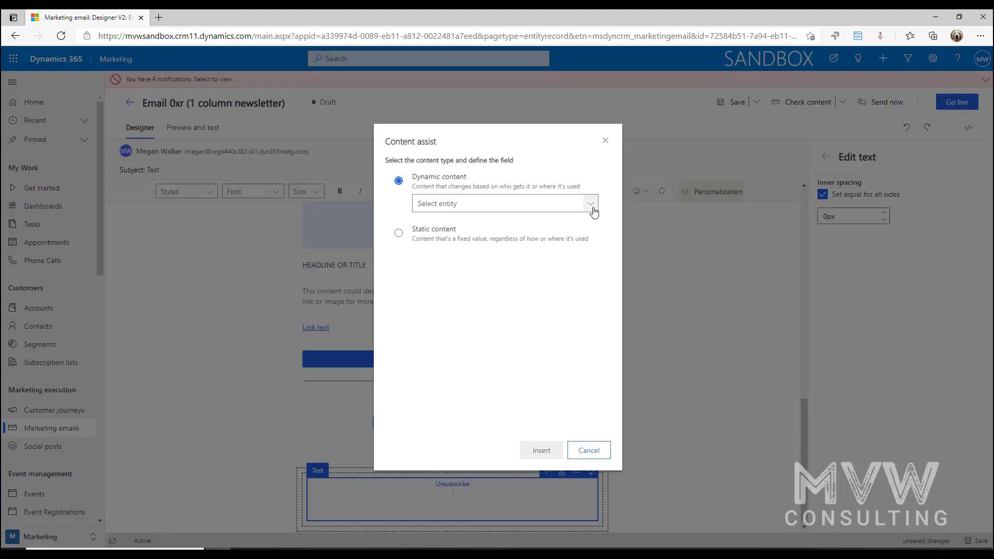
click(591, 205)
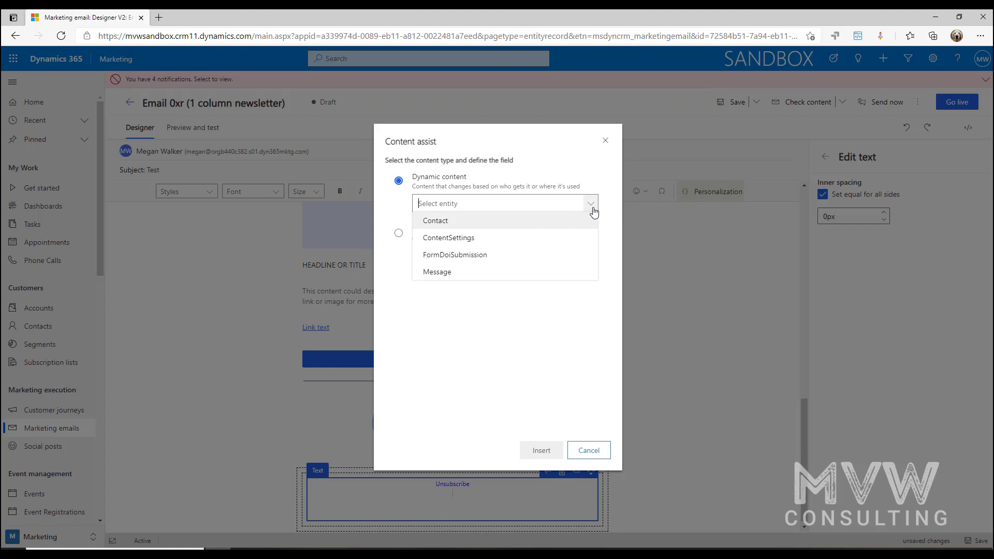
click(487, 239)
click(593, 237)
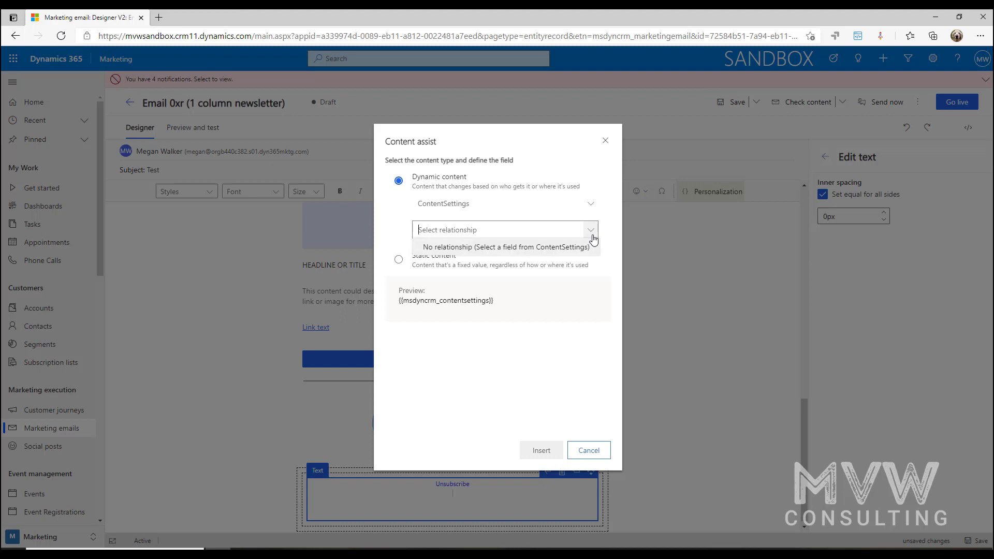
click(534, 248)
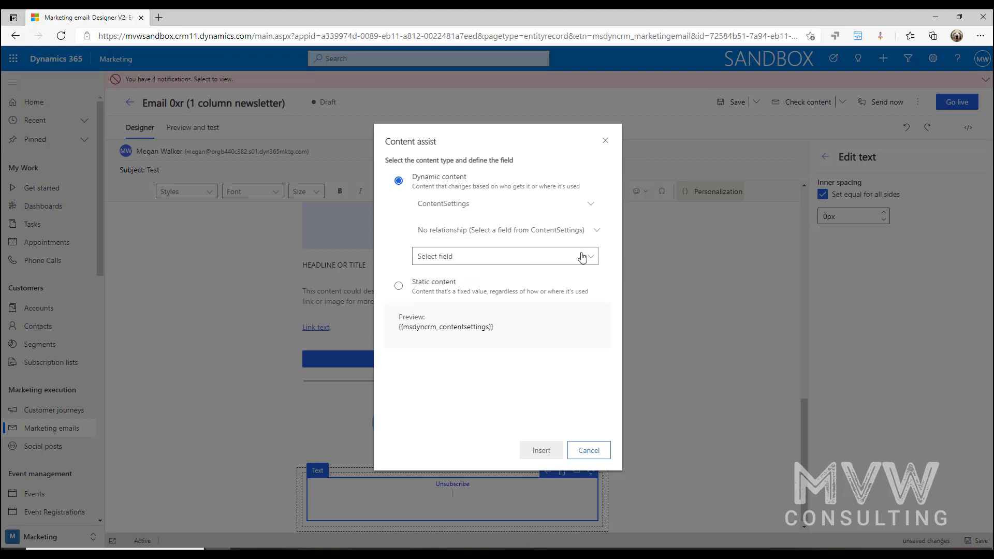
click(592, 261)
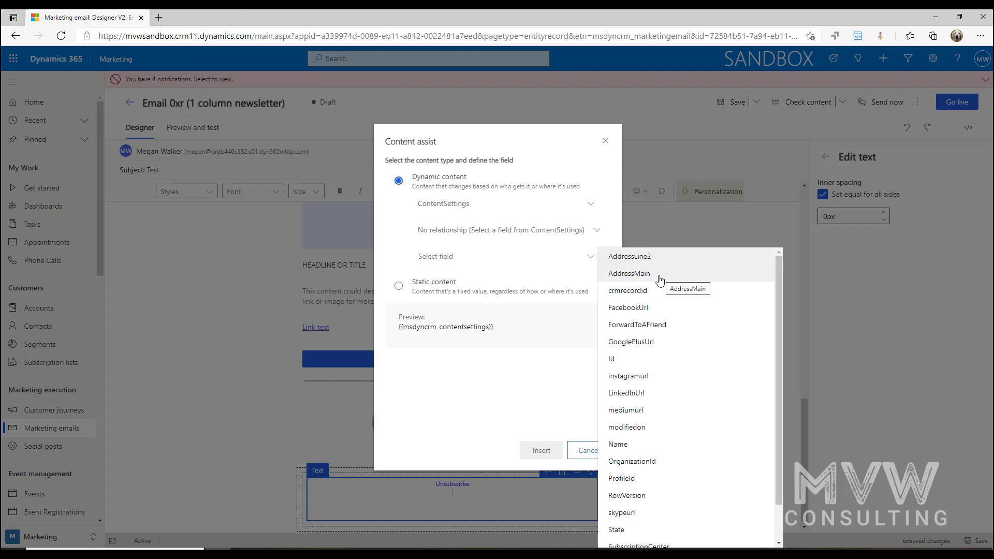
click(660, 280)
drag(591, 328, 396, 335)
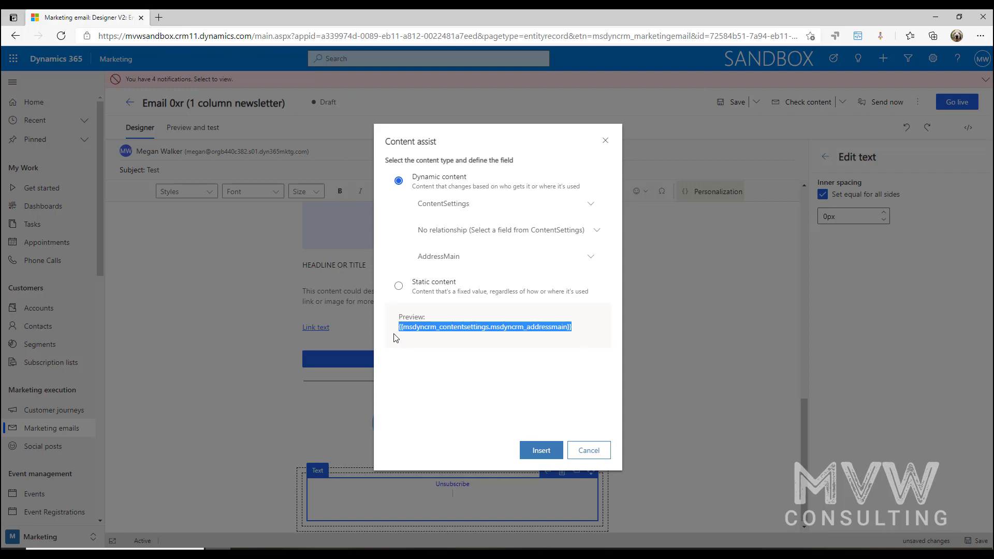
click(538, 451)
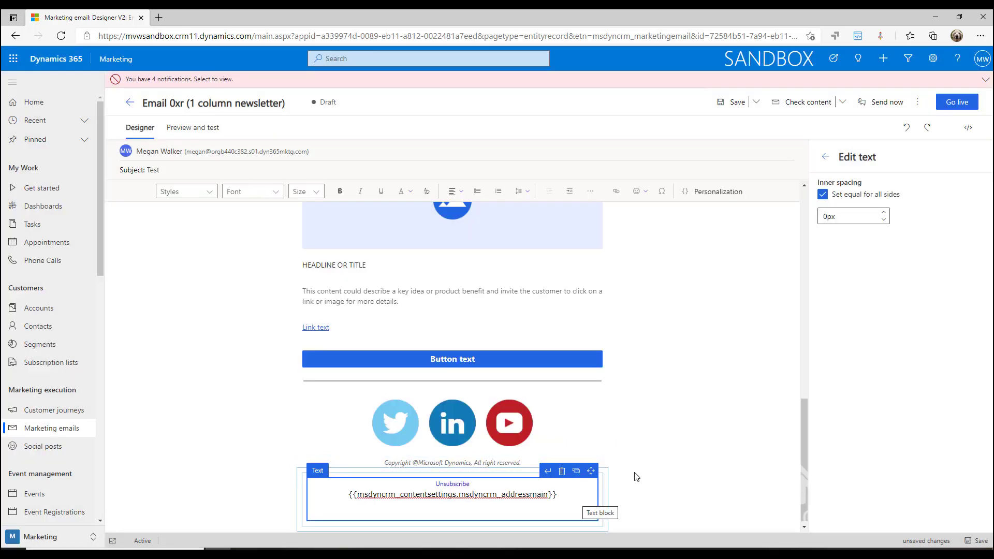
Add a new Text block under Date in the email header and clear its default text
scroll(677, 443, up, 4)
scroll(678, 446, up, 1)
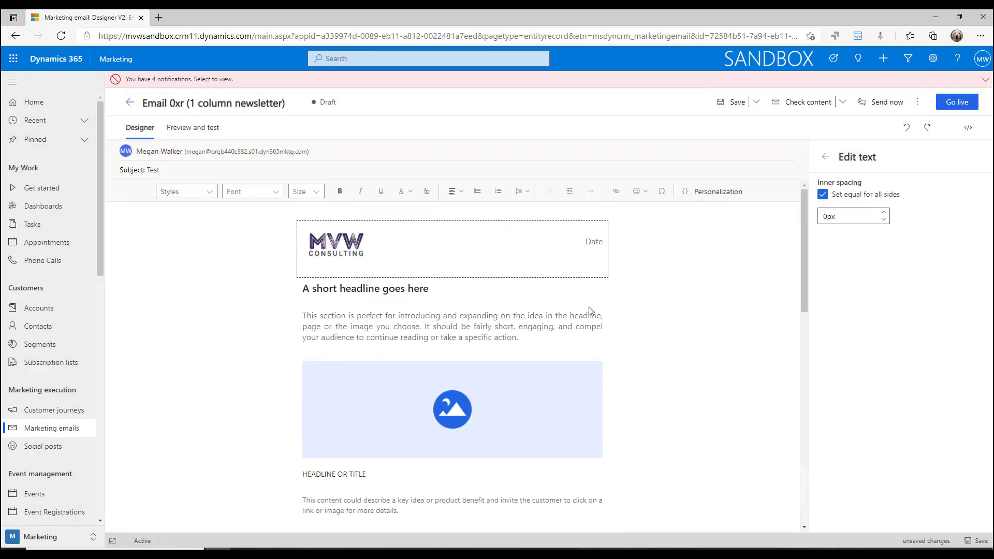
click(568, 235)
scroll(645, 273, down, 1)
click(646, 273)
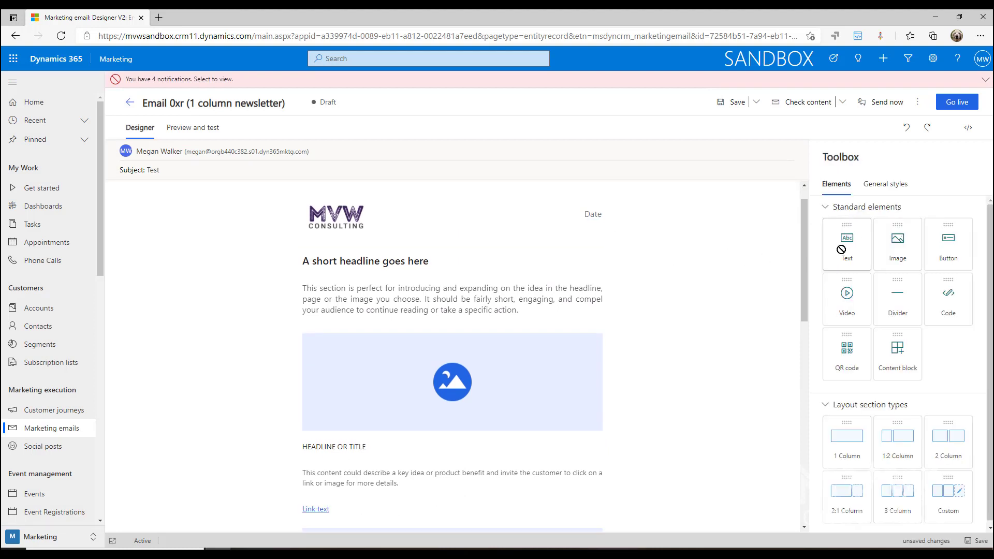
drag(842, 247, 424, 225)
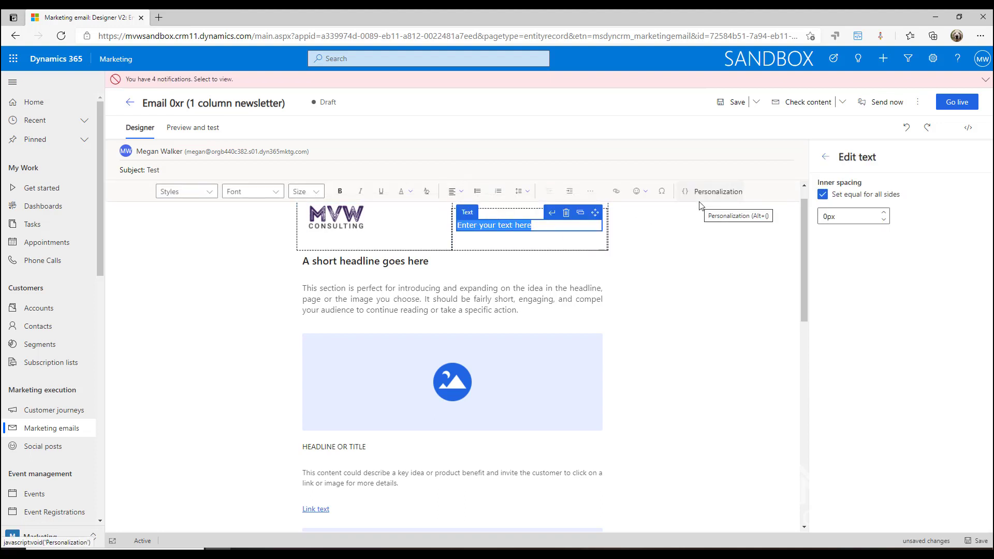
key(BackSpace)
Insert the ContentSettings ForwardToAFriend placeholder, with No relationship, into that header text block
click(733, 194)
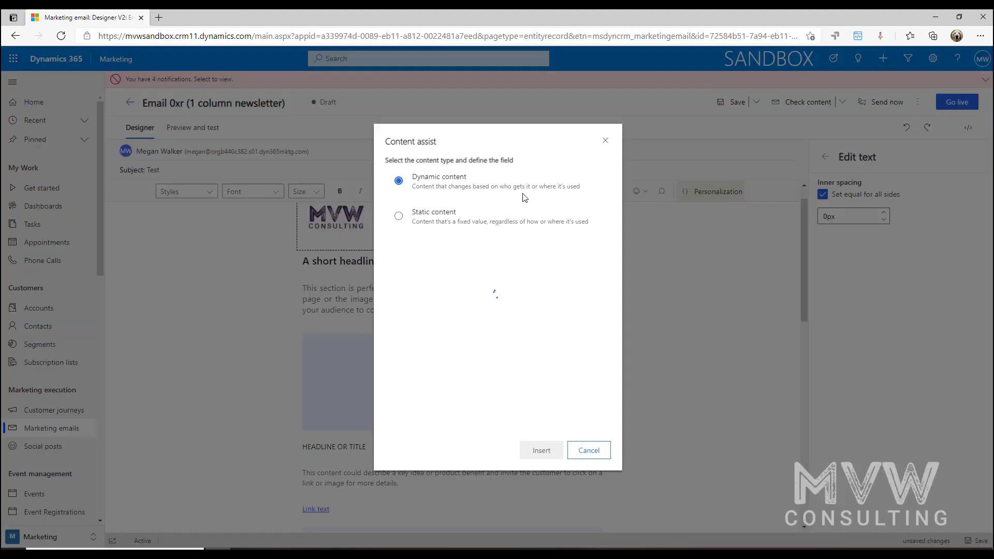
click(499, 207)
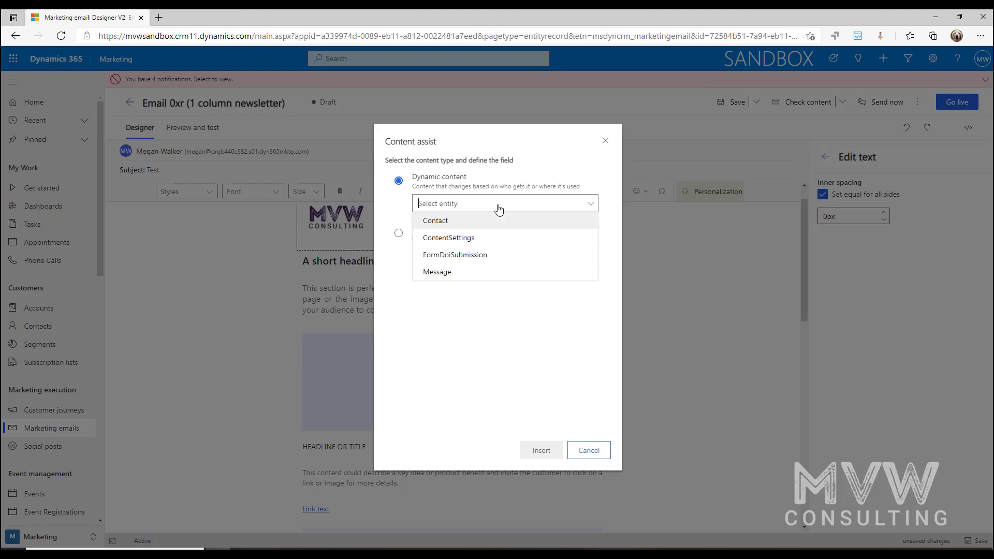
click(477, 240)
click(588, 231)
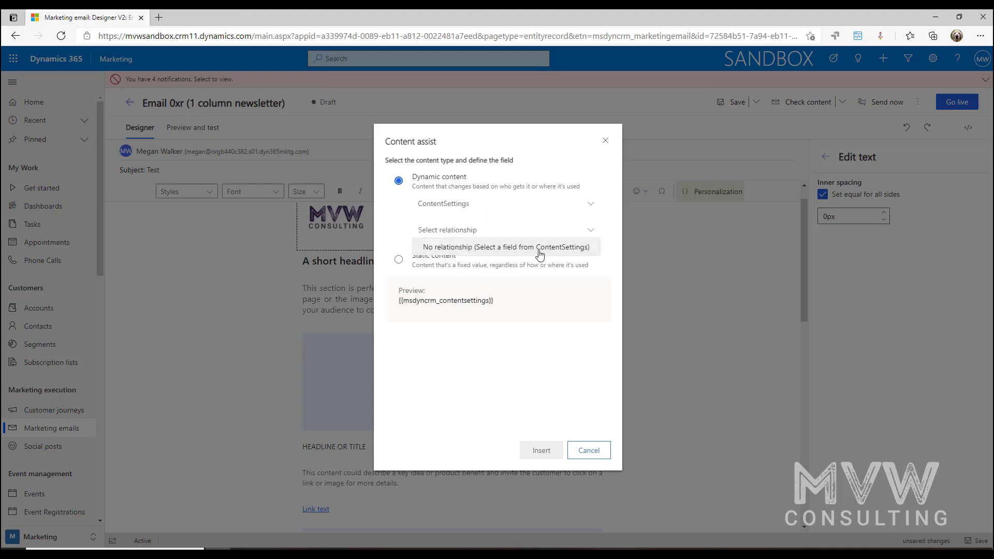
click(574, 262)
click(578, 263)
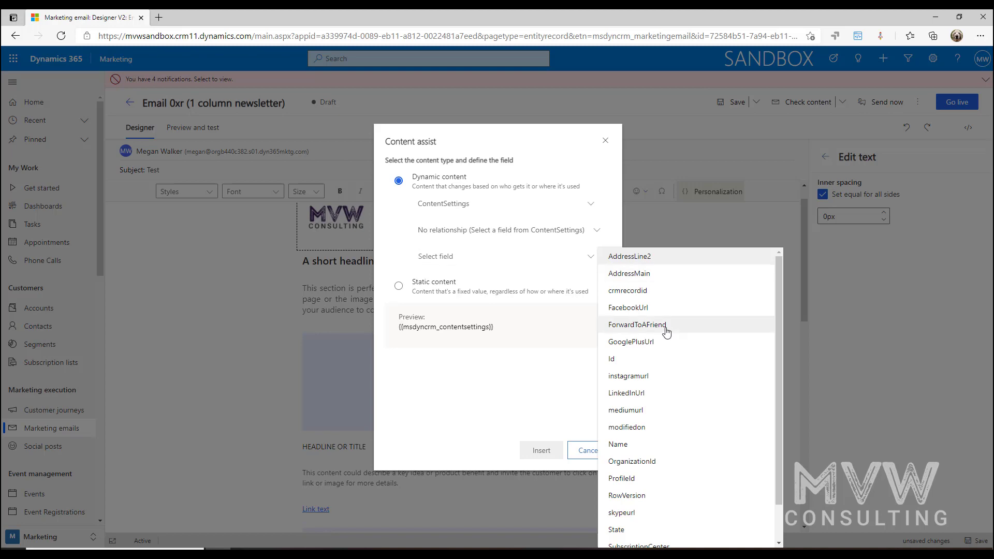
click(605, 328)
click(541, 456)
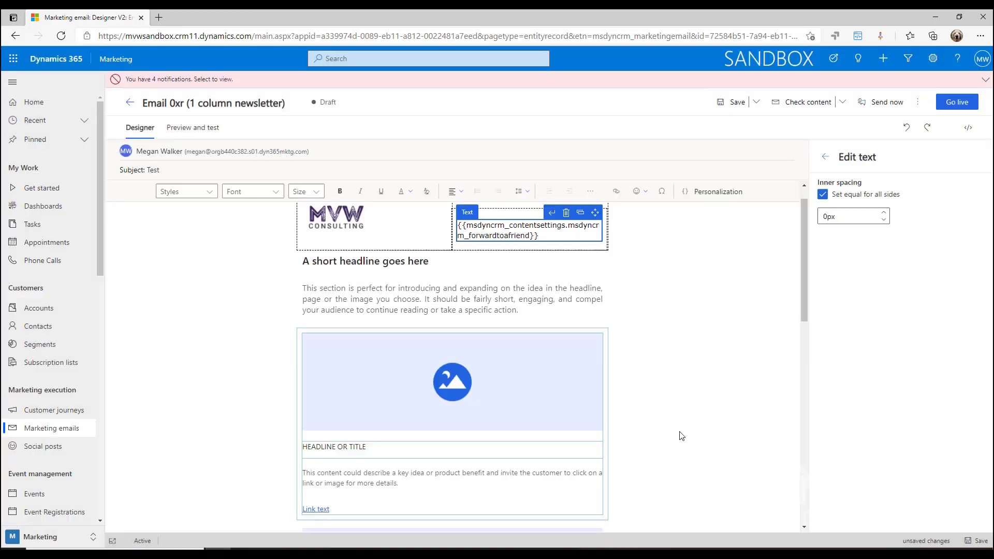
click(702, 420)
scroll(663, 327, down, 4)
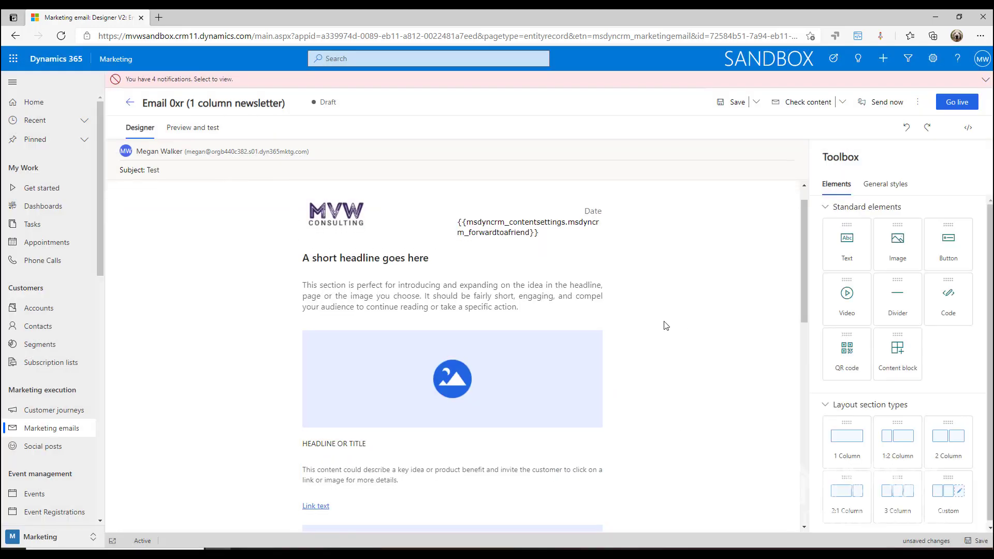
scroll(664, 324, down, 3)
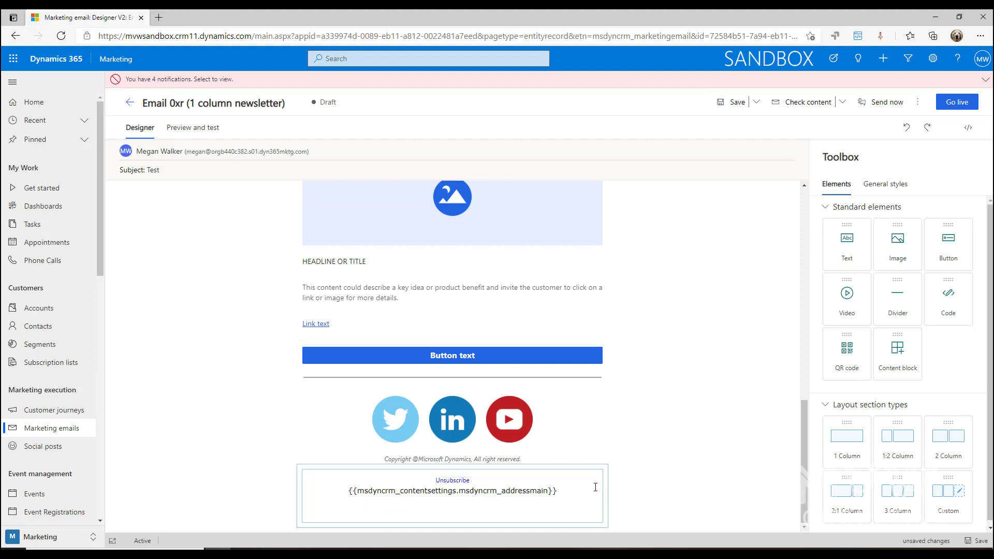